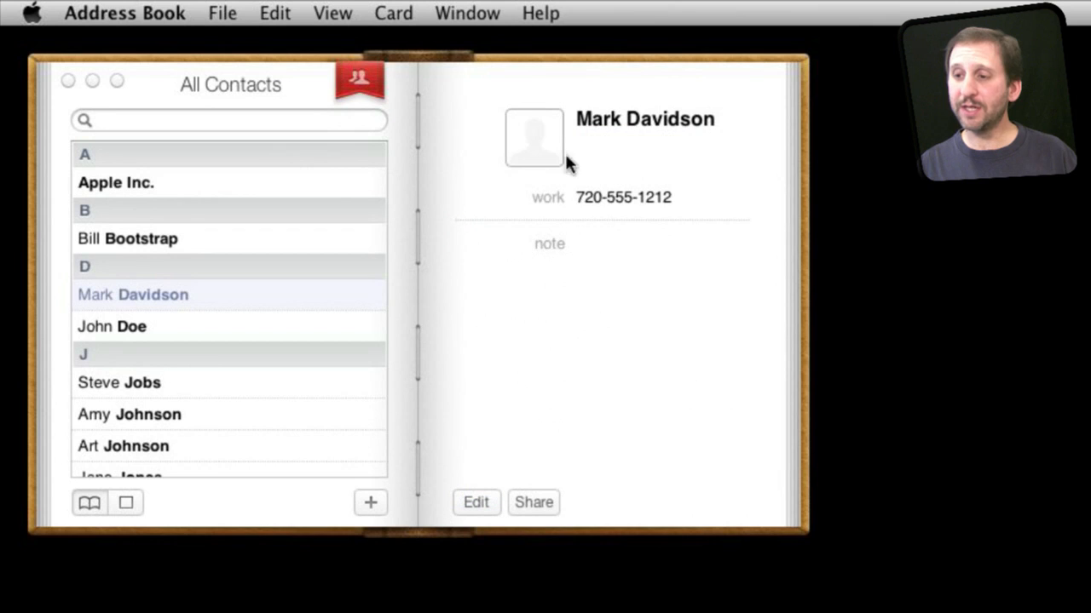
# Step: Examine the picture editor of the selected contact's card, leaving the picture as it is
pyautogui.click(539, 134)
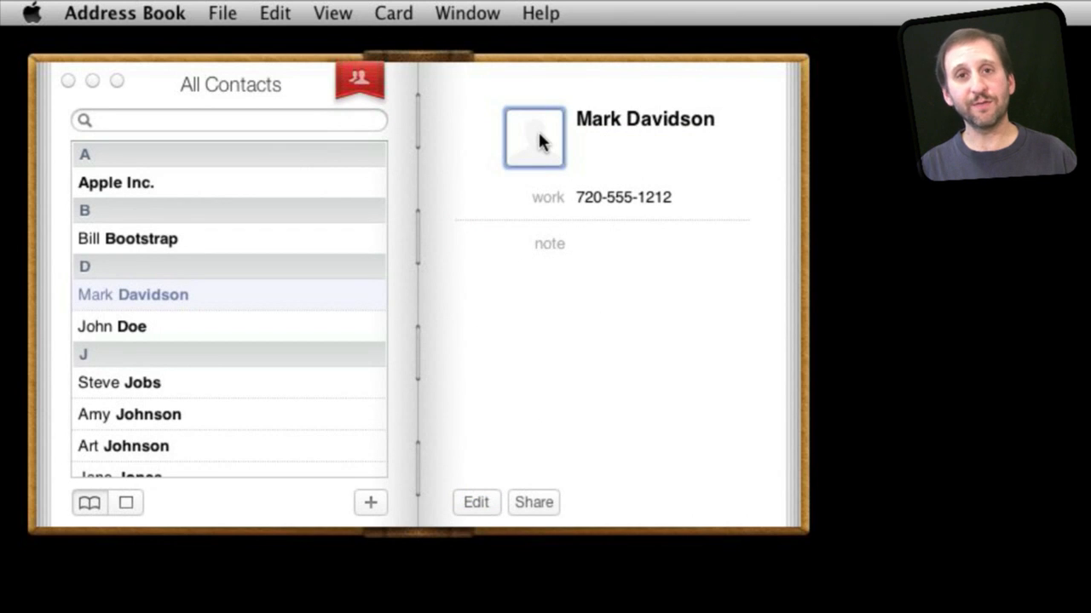
pyautogui.doubleClick(538, 134)
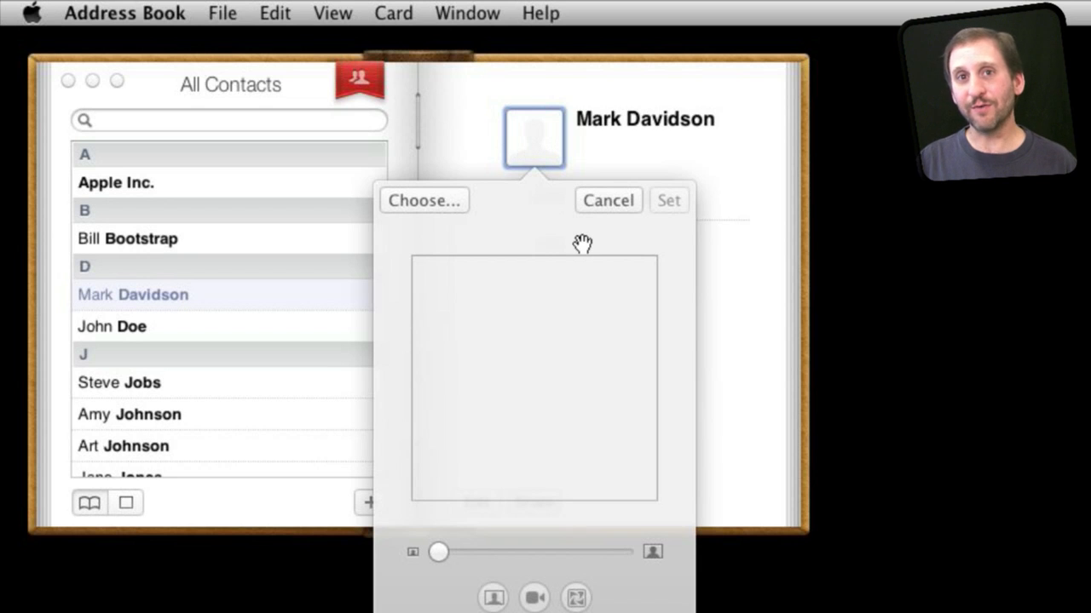
pyautogui.click(871, 548)
# Step: Add a birthday field to the selected contact's card and enter the contact's date of birth
pyautogui.click(483, 506)
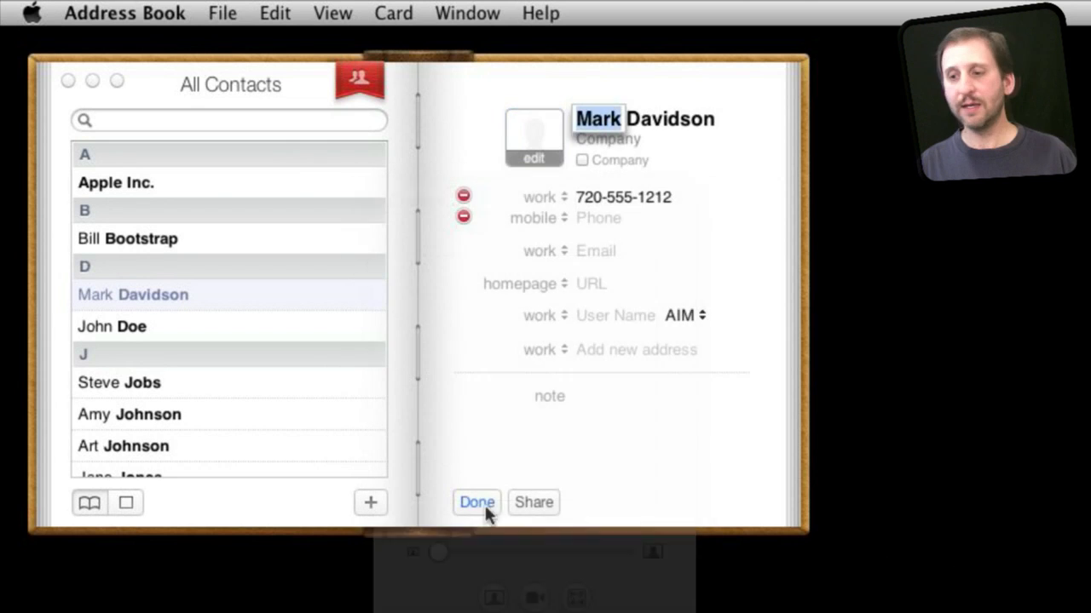
pyautogui.click(394, 12)
pyautogui.moveTo(451, 167)
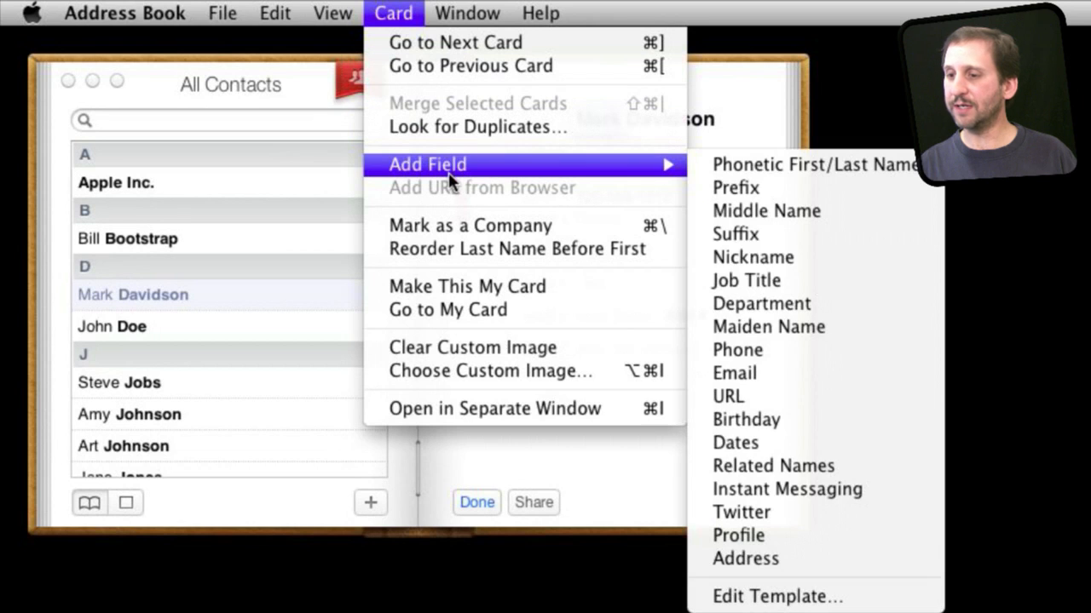
pyautogui.click(780, 260)
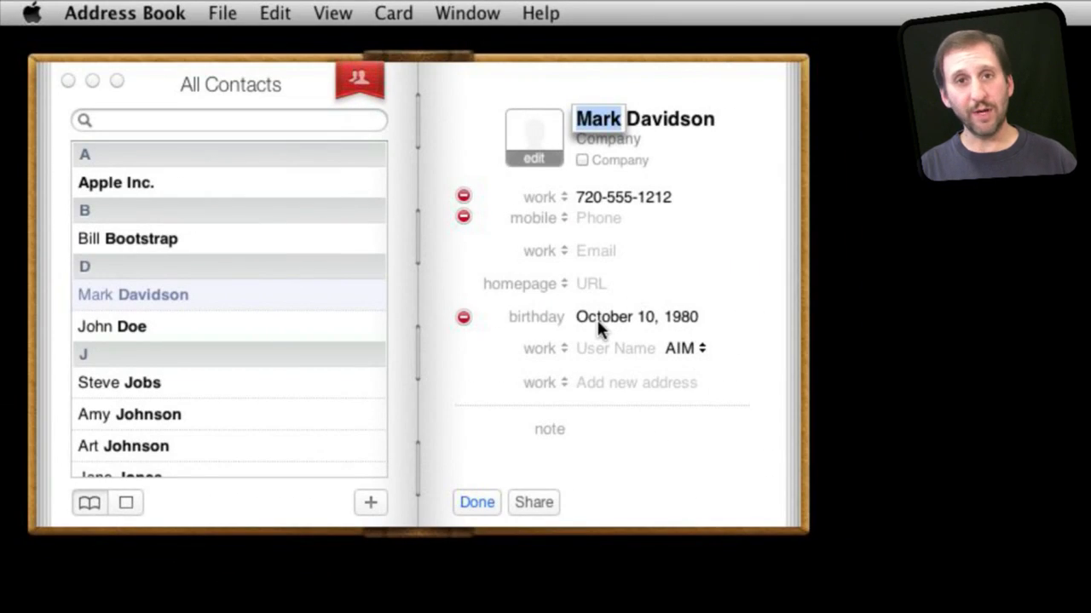
pyautogui.click(597, 318)
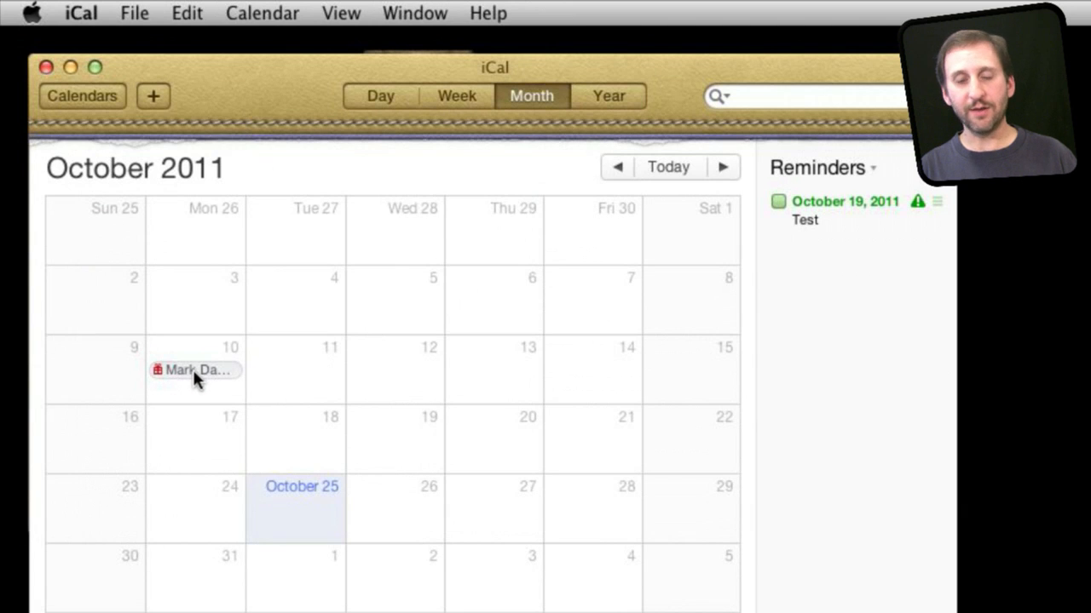
# Step: Switch to iCal and check the calendars for the contact's birthday in the month view
pyautogui.click(101, 101)
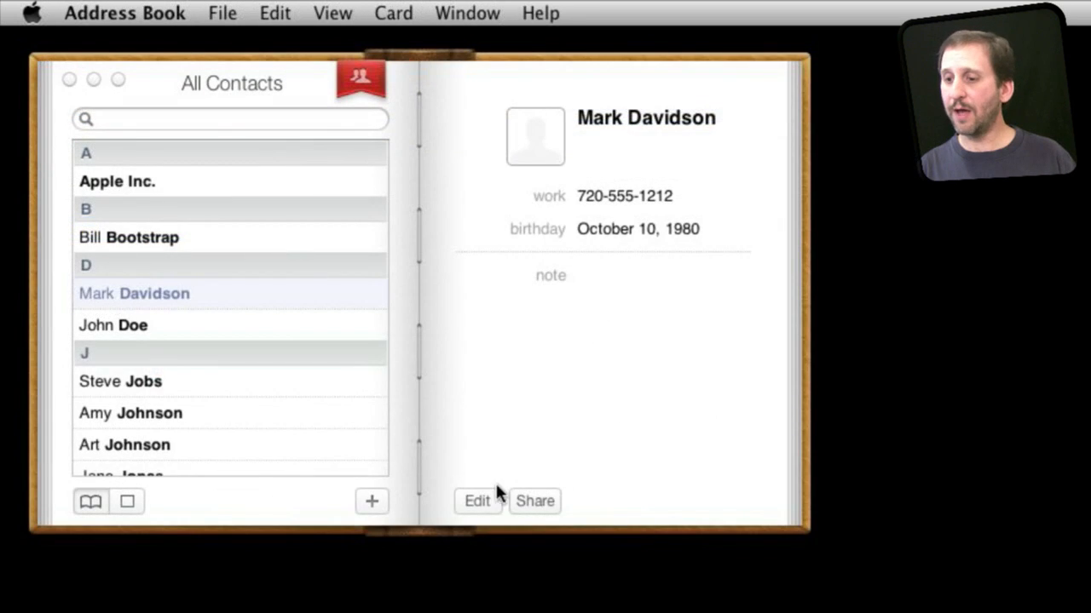
# Step: Enter macmost.com as the homepage URL on the selected contact's card and finish editing
pyautogui.click(477, 500)
pyautogui.click(393, 13)
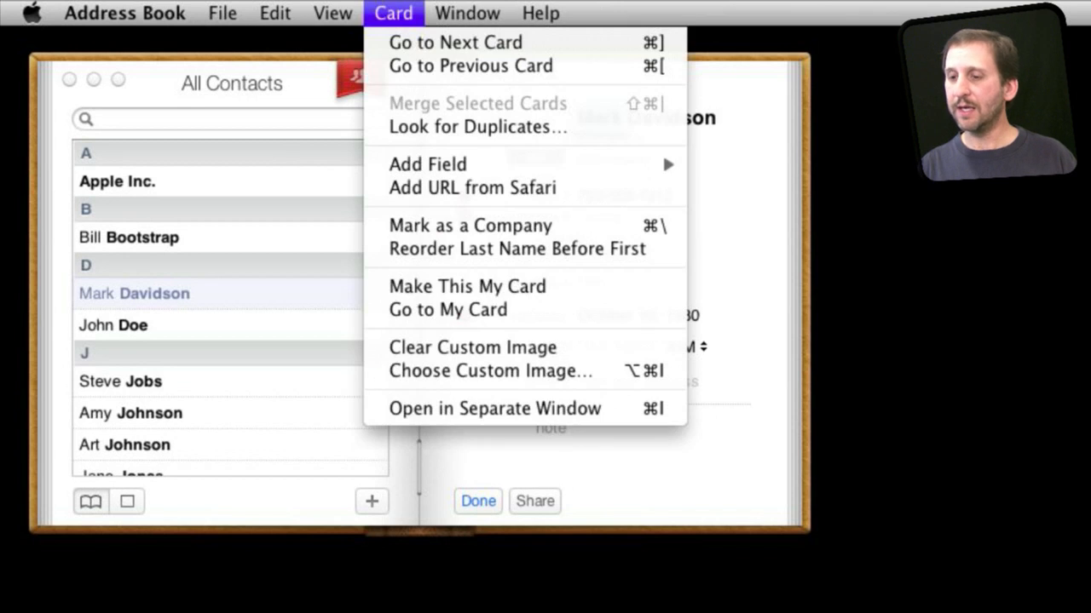
pyautogui.moveTo(437, 164)
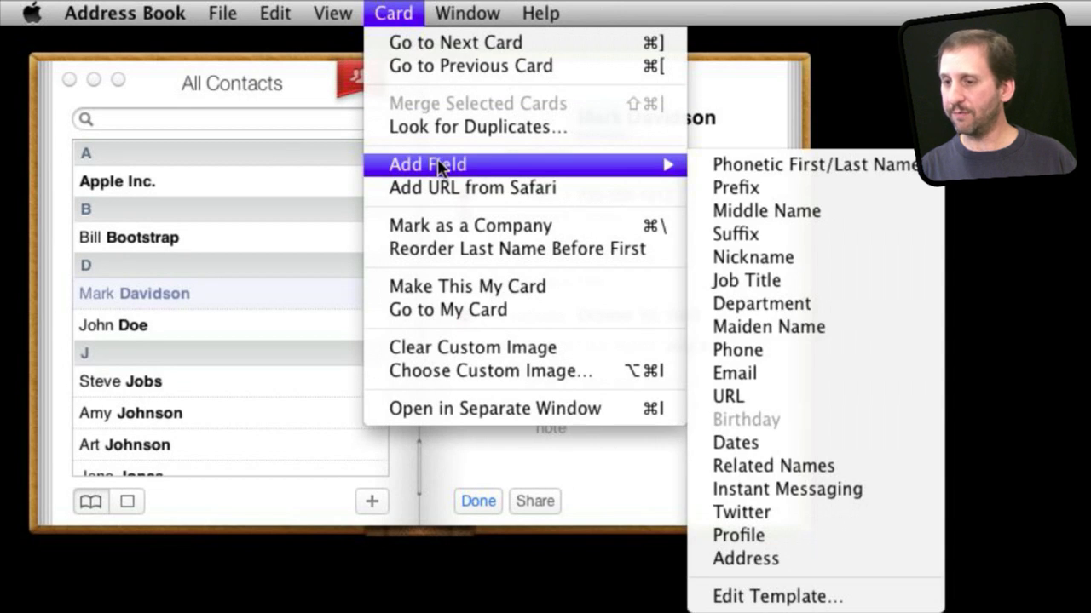
pyautogui.click(711, 396)
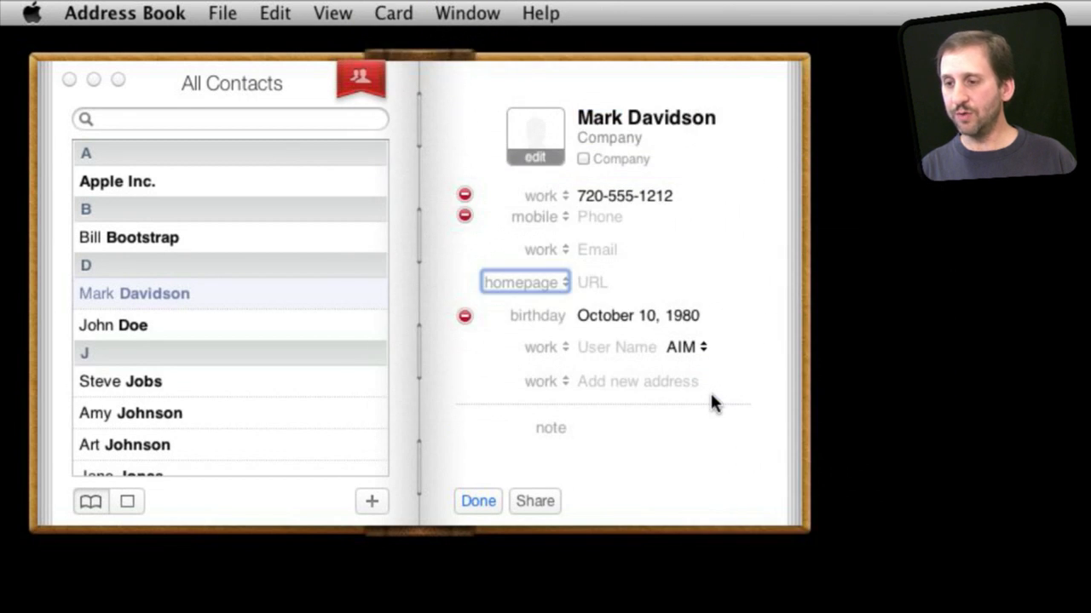
pyautogui.click(558, 282)
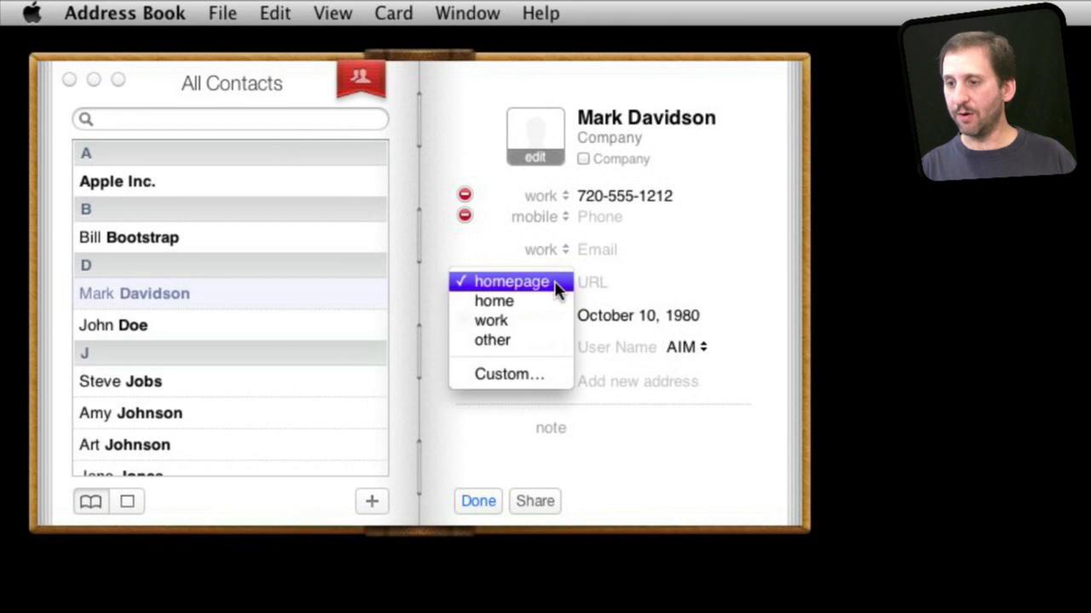
pyautogui.click(597, 284)
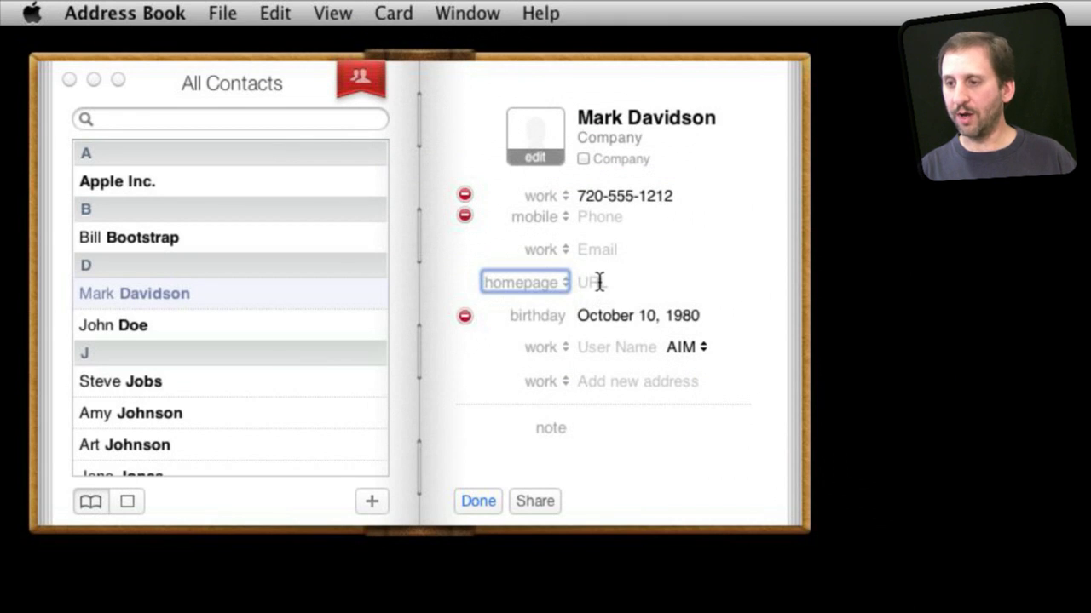
pyautogui.click(598, 282)
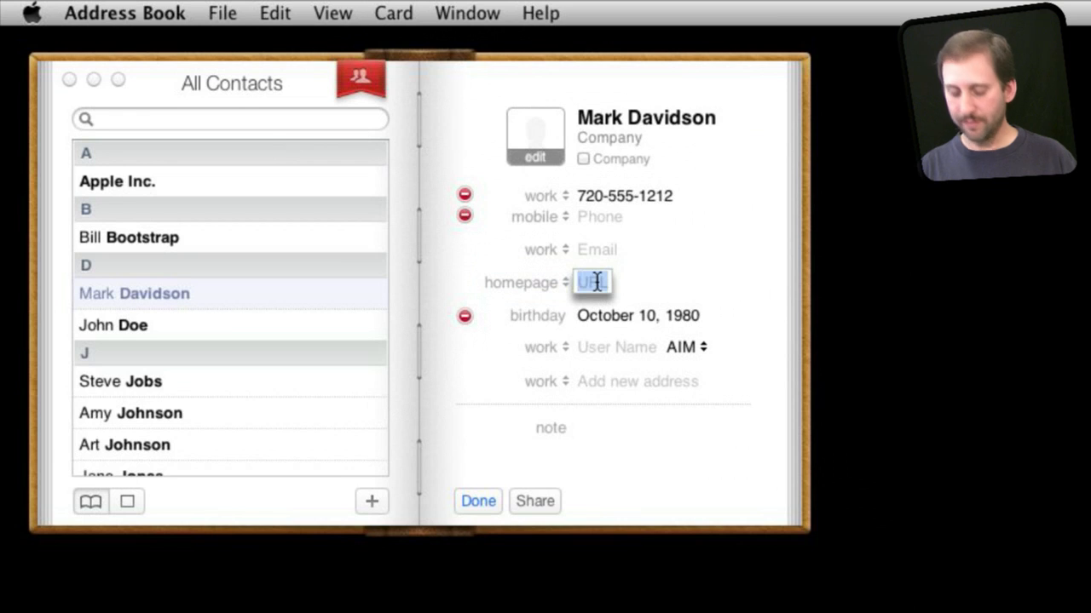
pyautogui.write('macmost')
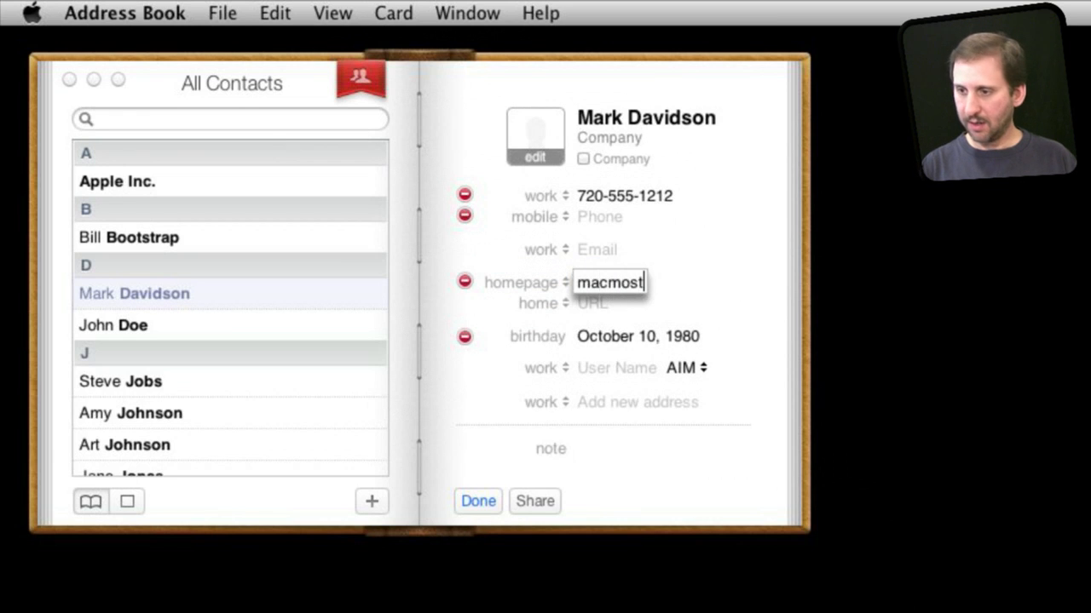
pyautogui.write('.com')
pyautogui.press('Tab')
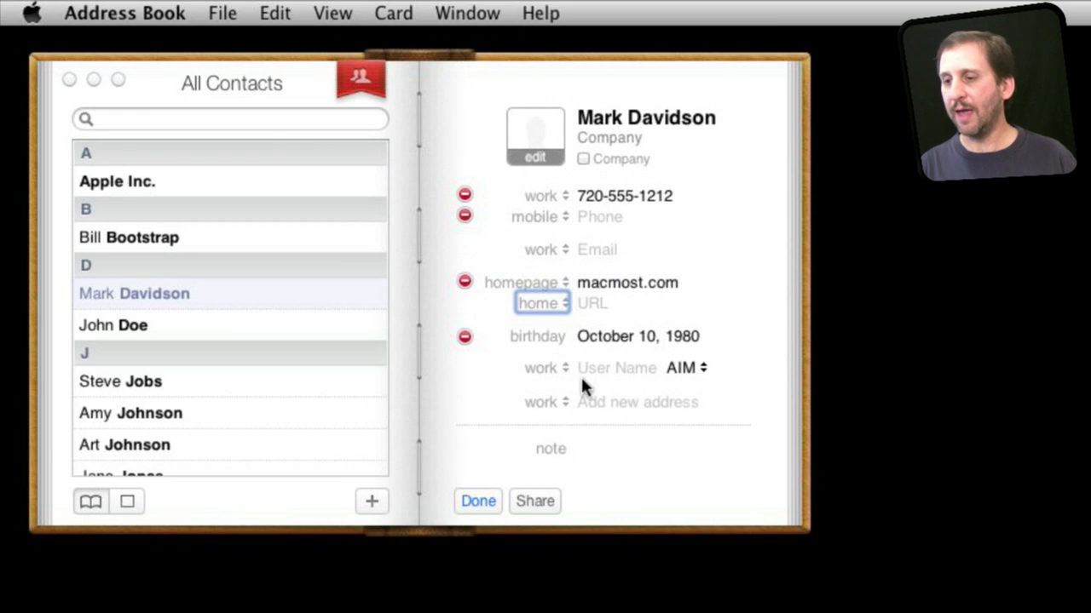
pyautogui.click(484, 501)
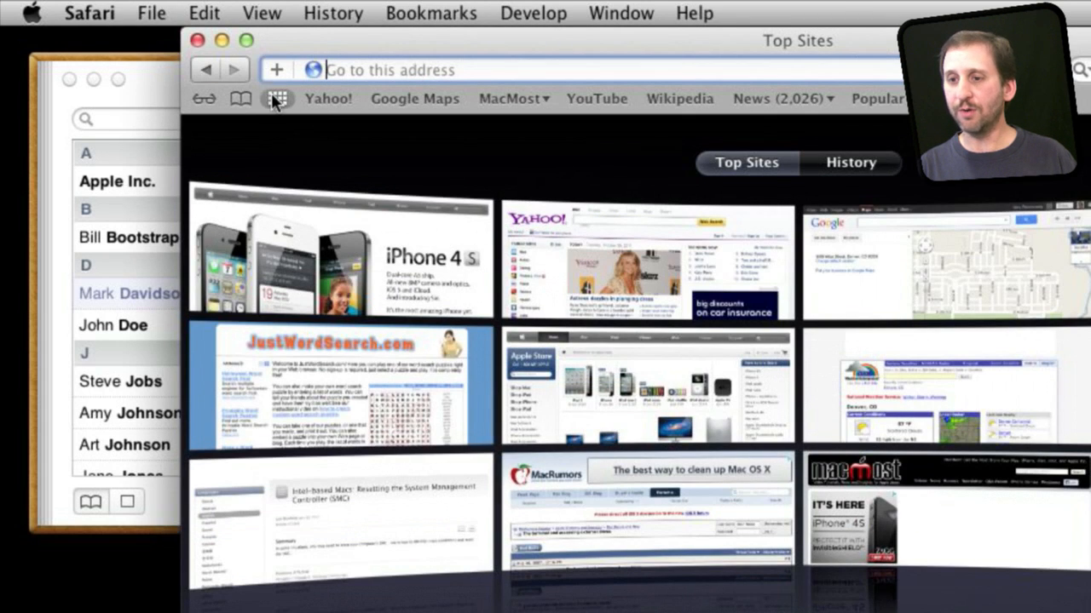
# Step: Switch to Safari, show the Address Book collection in the bookmarks and open the entry of the contact with the macmost.com homepage
pyautogui.click(242, 97)
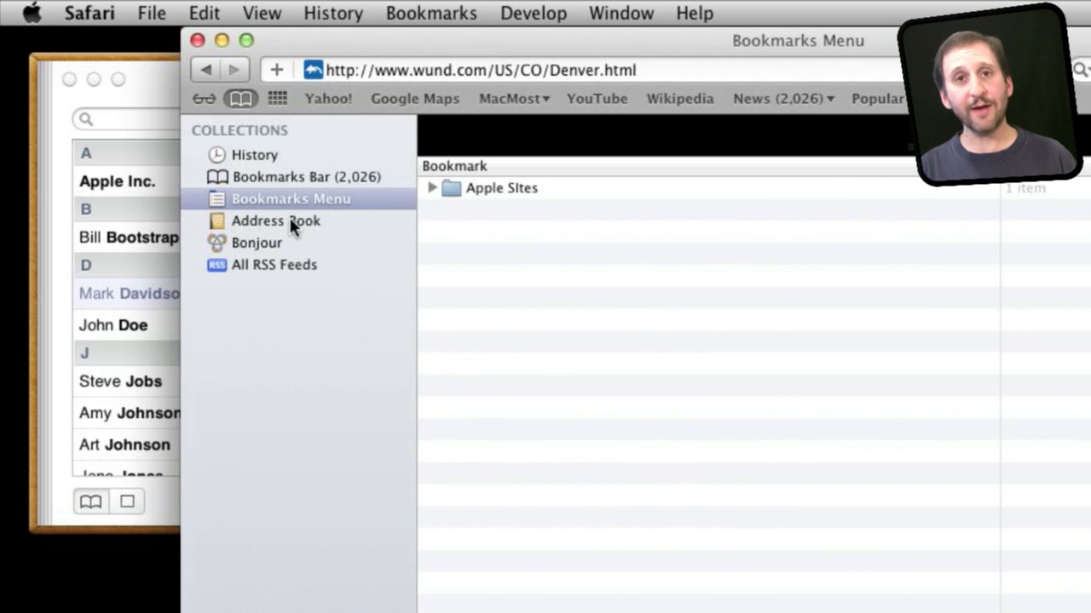
pyautogui.click(263, 222)
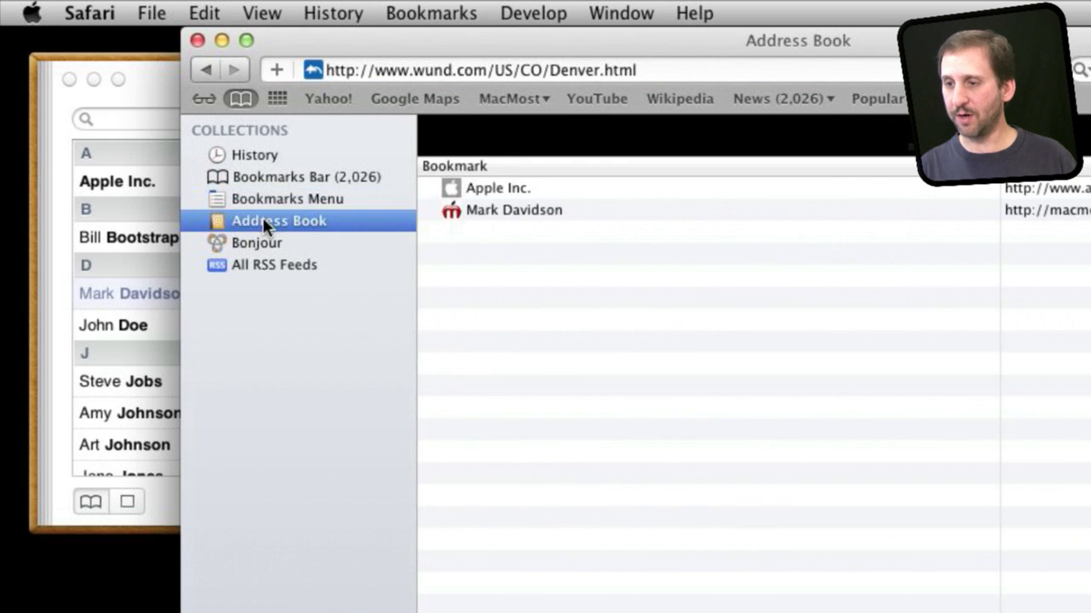
pyautogui.click(485, 210)
pyautogui.moveTo(573, 35); pyautogui.dragTo(195, 32)
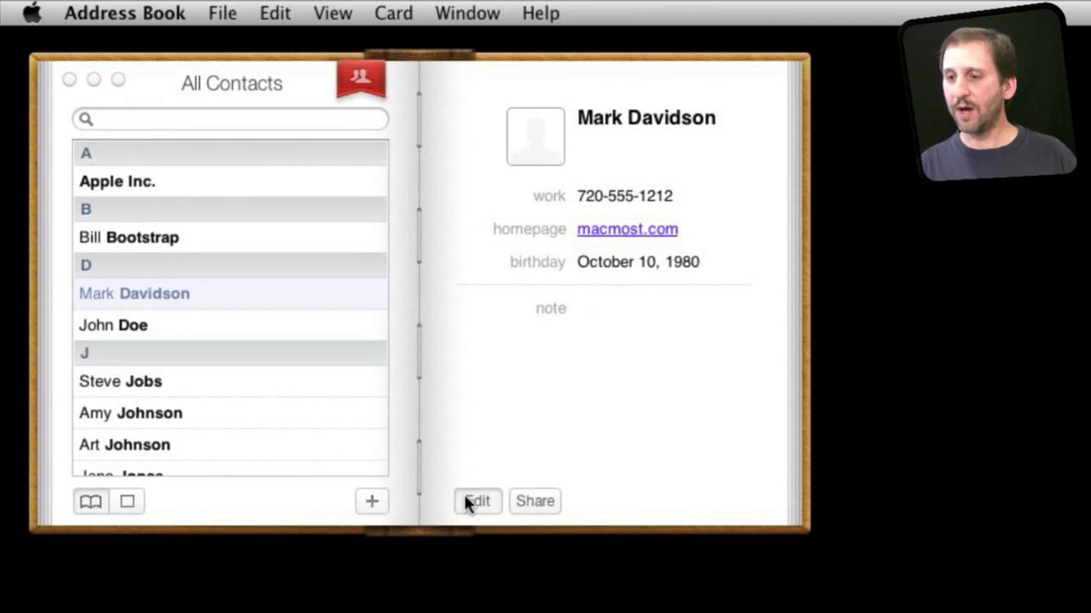
# Step: Return to Address Book and try adding a Twitter field to the contact's card
pyautogui.click(475, 501)
pyautogui.click(399, 17)
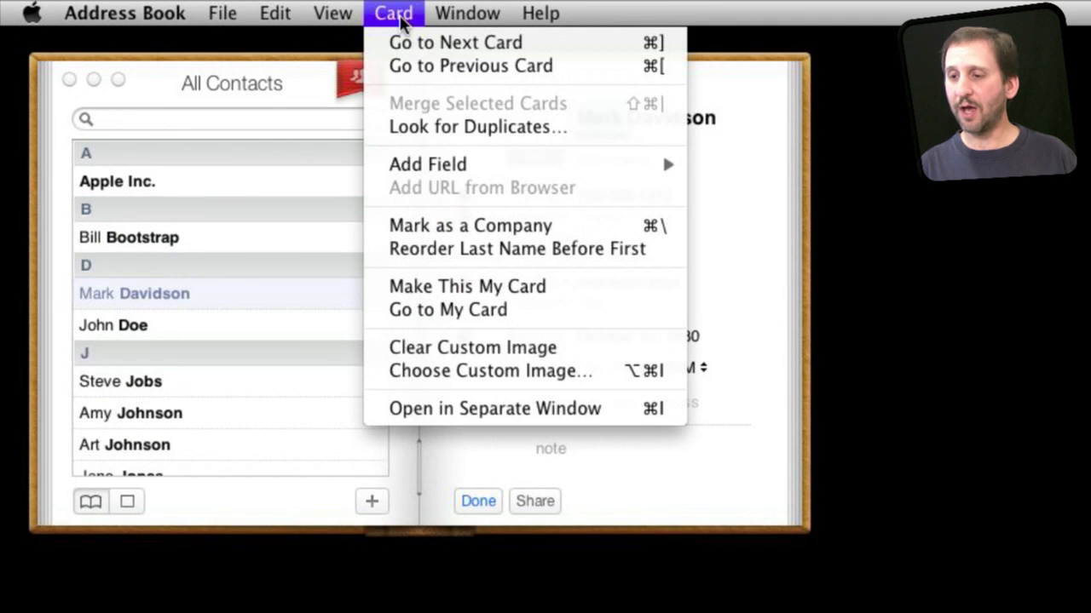
pyautogui.moveTo(460, 165)
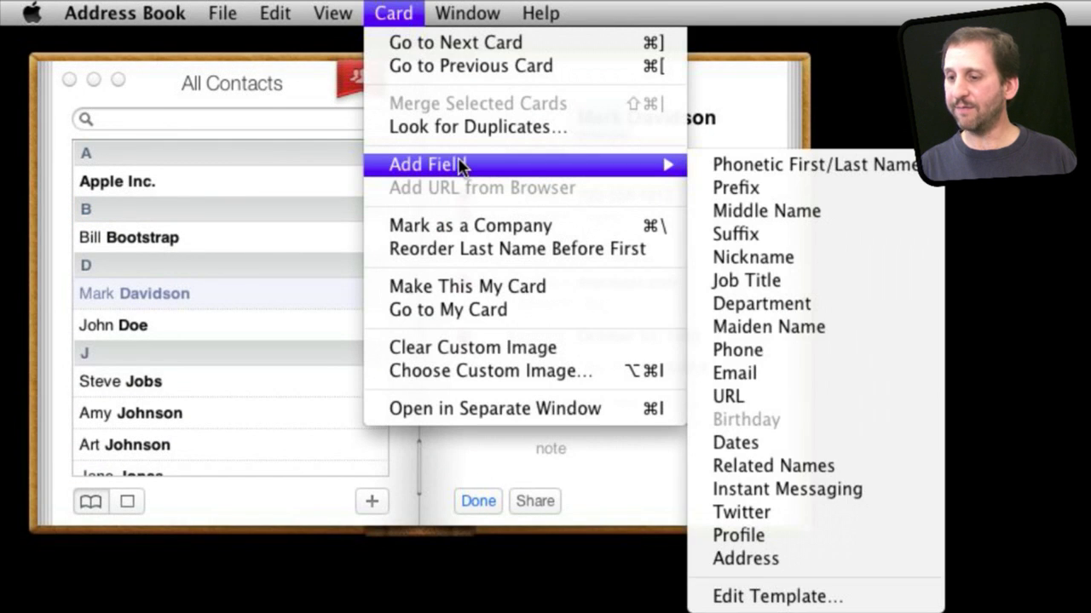
pyautogui.click(709, 514)
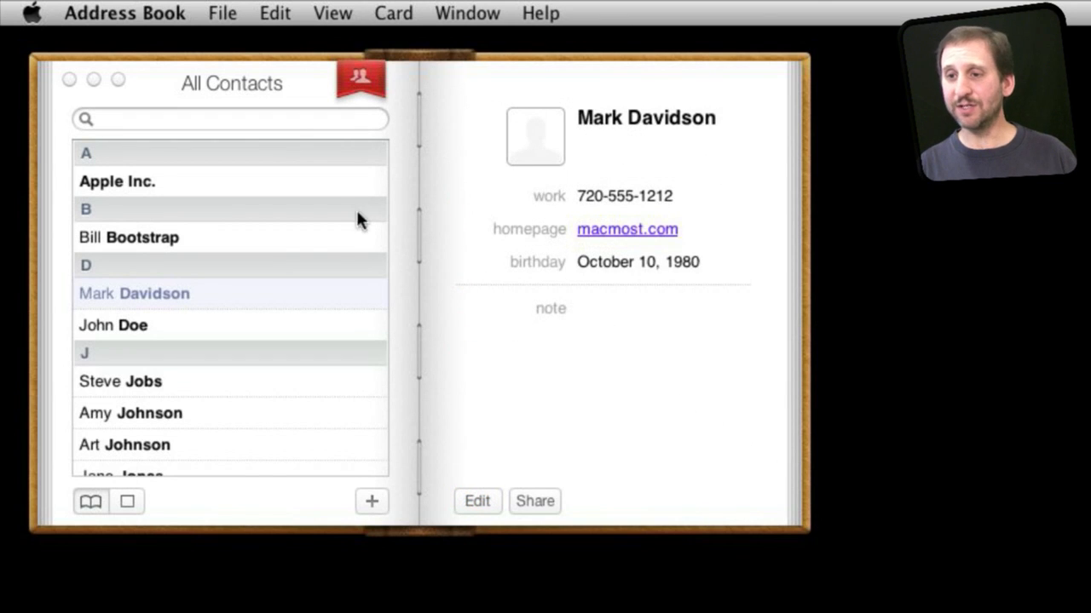
# Step: Add the Birthday field to the card template in the Address Book preferences
pyautogui.click(124, 13)
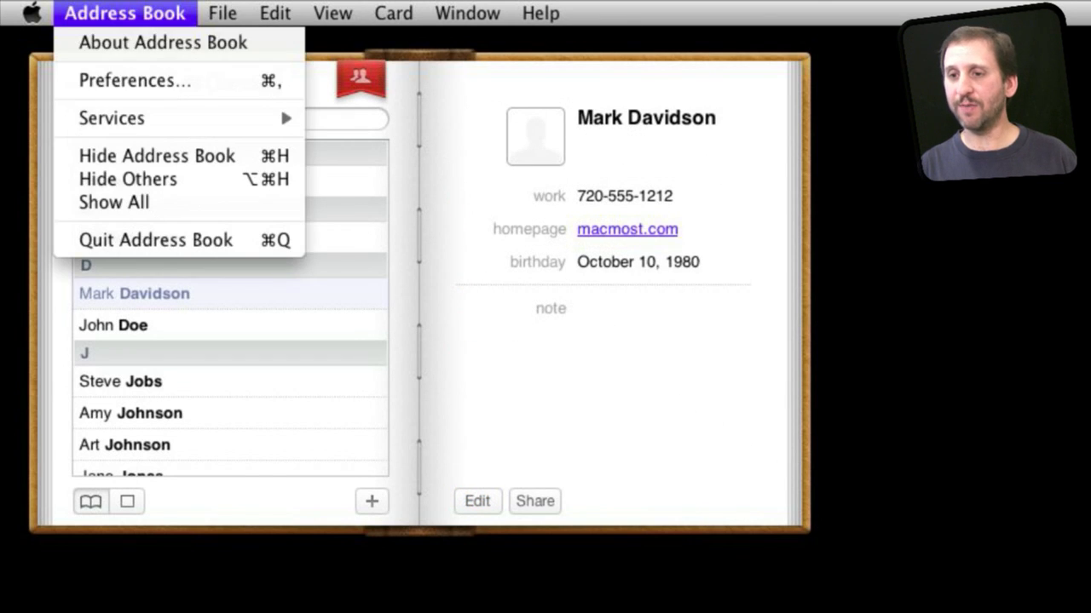
pyautogui.click(166, 80)
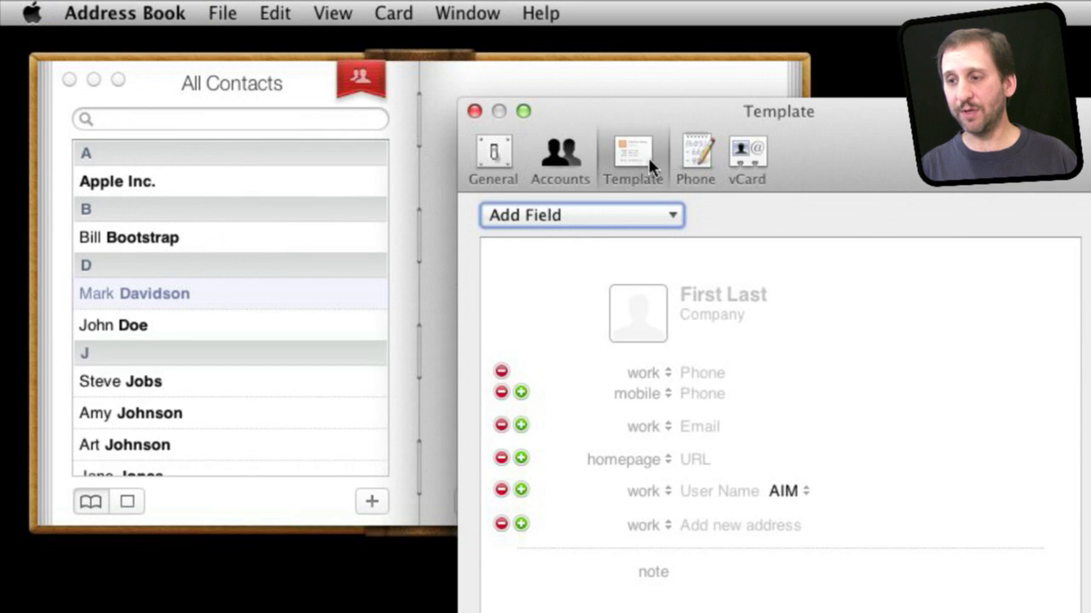
pyautogui.moveTo(686, 109); pyautogui.dragTo(463, 32)
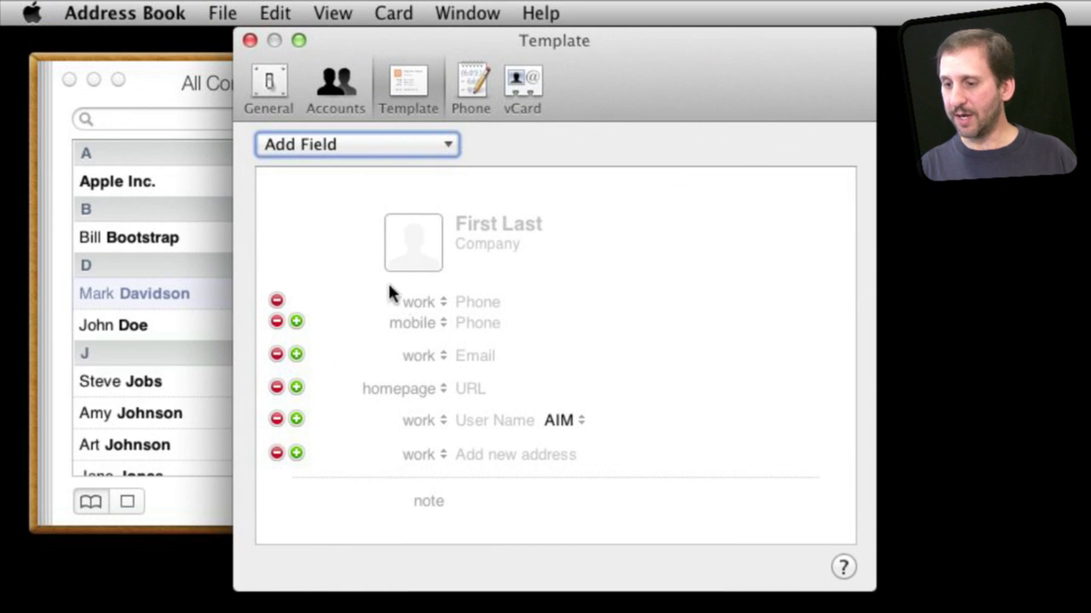
pyautogui.click(335, 146)
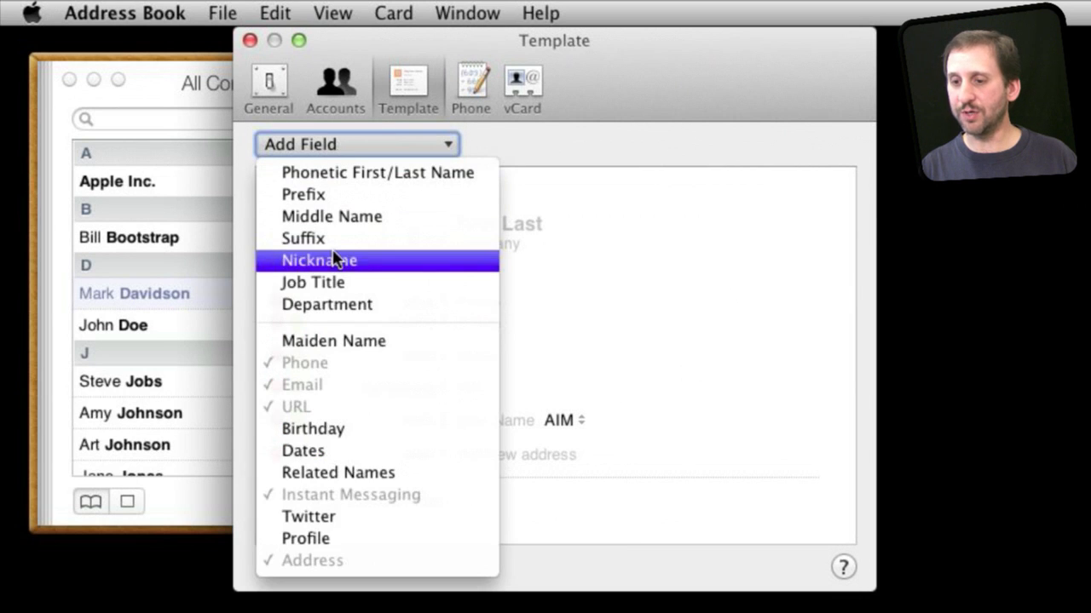
pyautogui.click(332, 431)
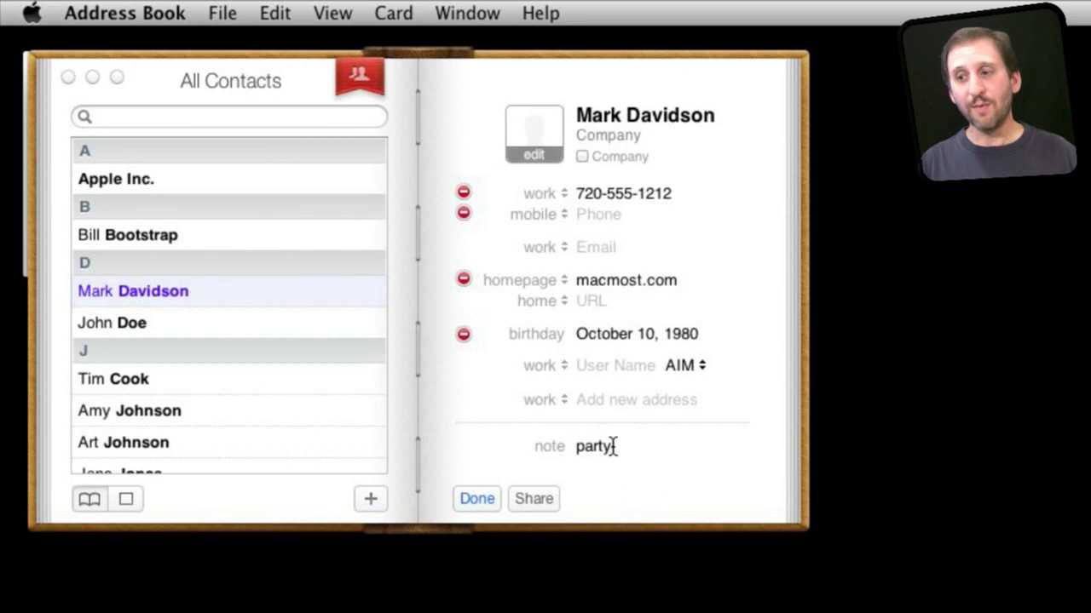
# Step: Enter the note "party" on the card of the contact listed under B
pyautogui.click(182, 233)
pyautogui.click(474, 498)
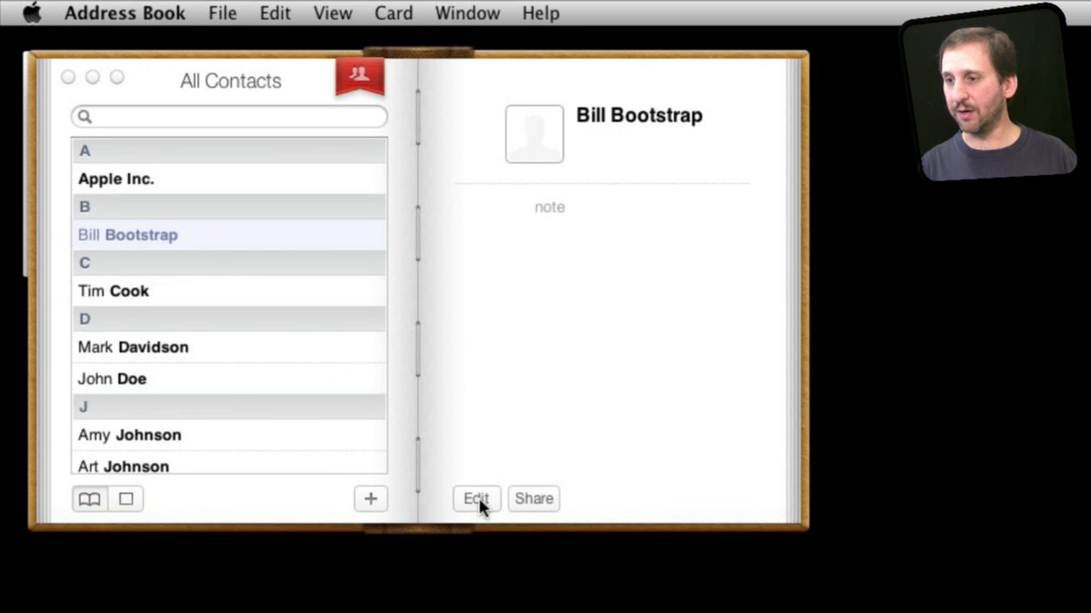
pyautogui.click(476, 498)
pyautogui.click(572, 424)
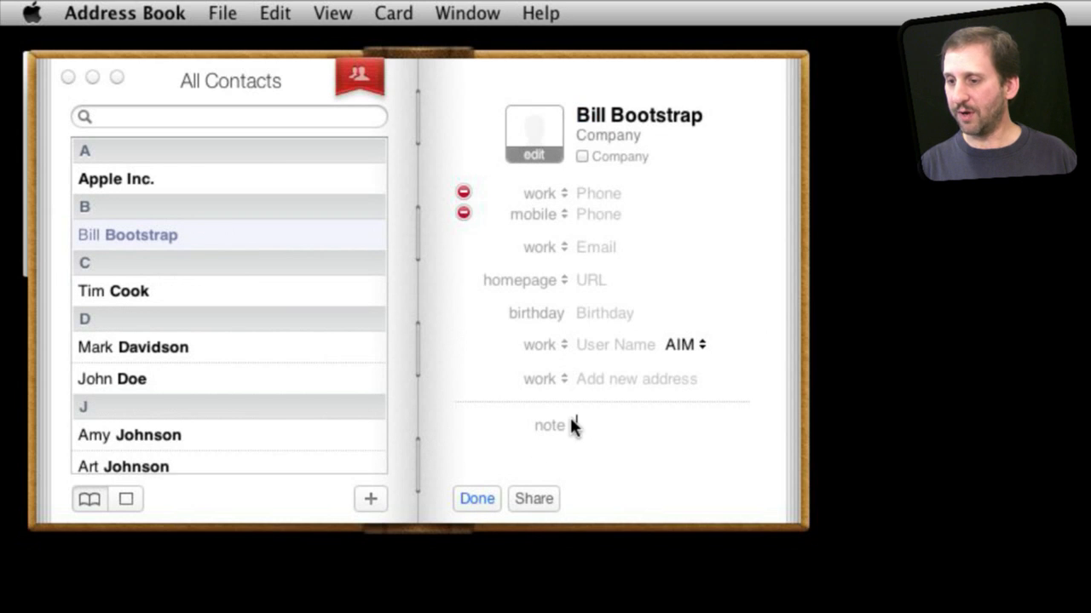
pyautogui.write('party')
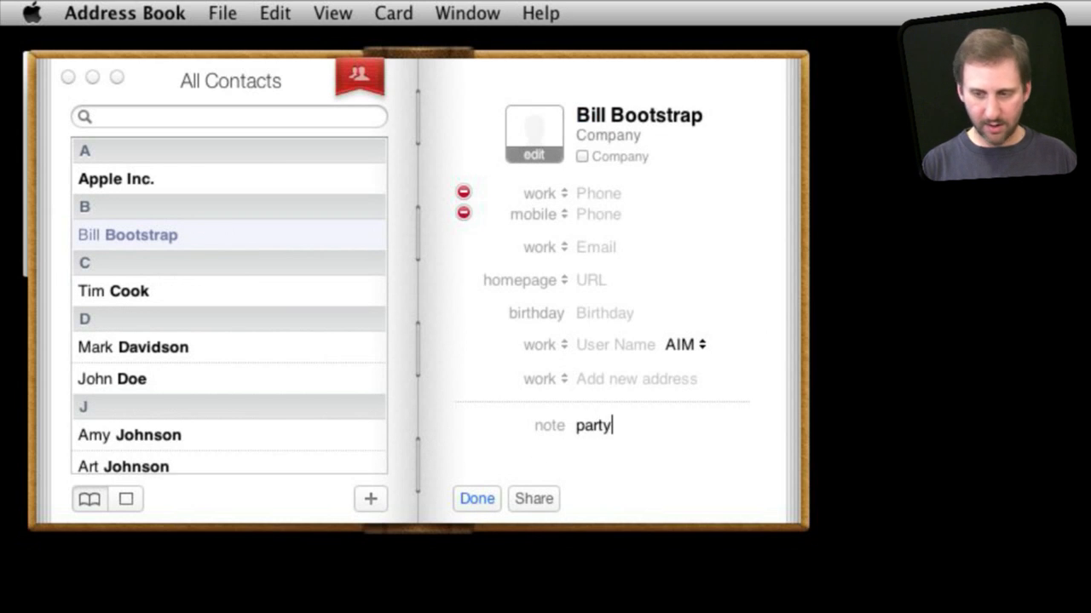
# Step: Enter the note "party" on the card of the first contact listed under J and finish editing
pyautogui.click(210, 436)
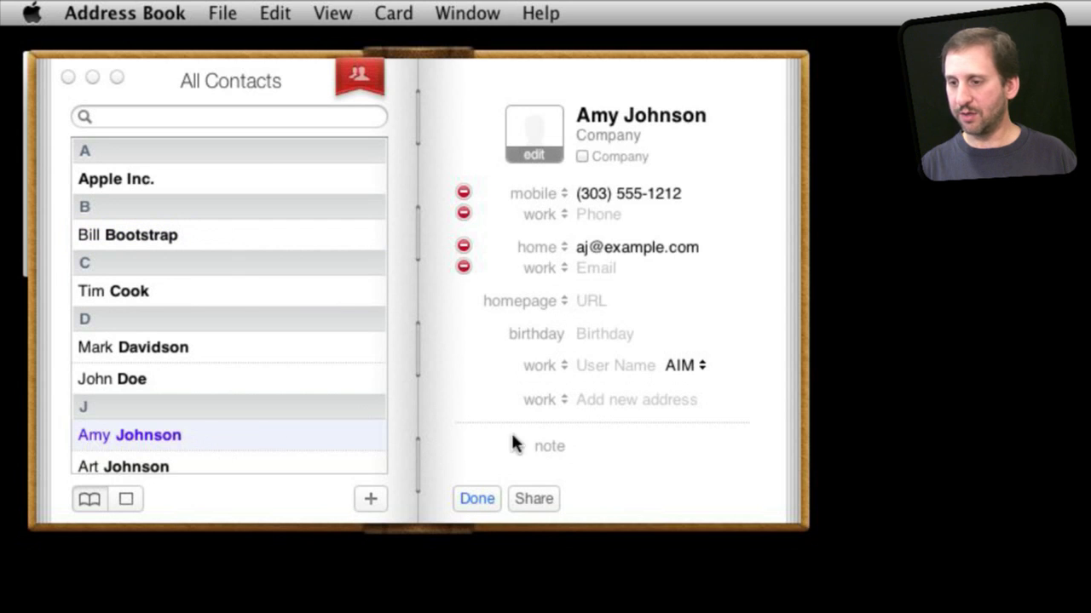
pyautogui.click(564, 447)
pyautogui.write('pa')
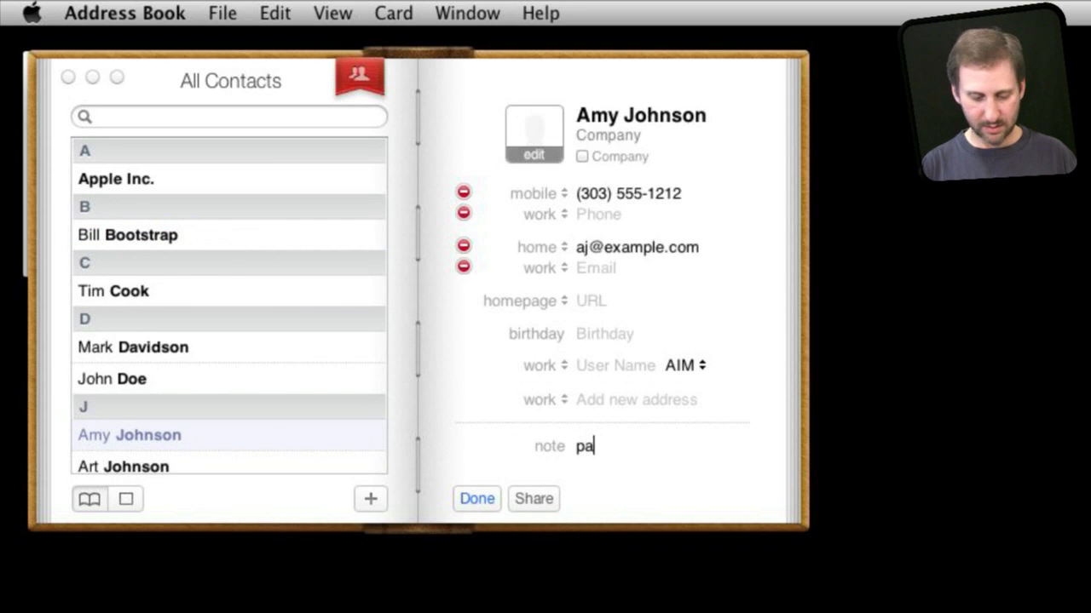
pyautogui.write('rty')
pyautogui.click(477, 498)
# Step: Search all contacts for "party"
pyautogui.click(256, 118)
pyautogui.write('party')
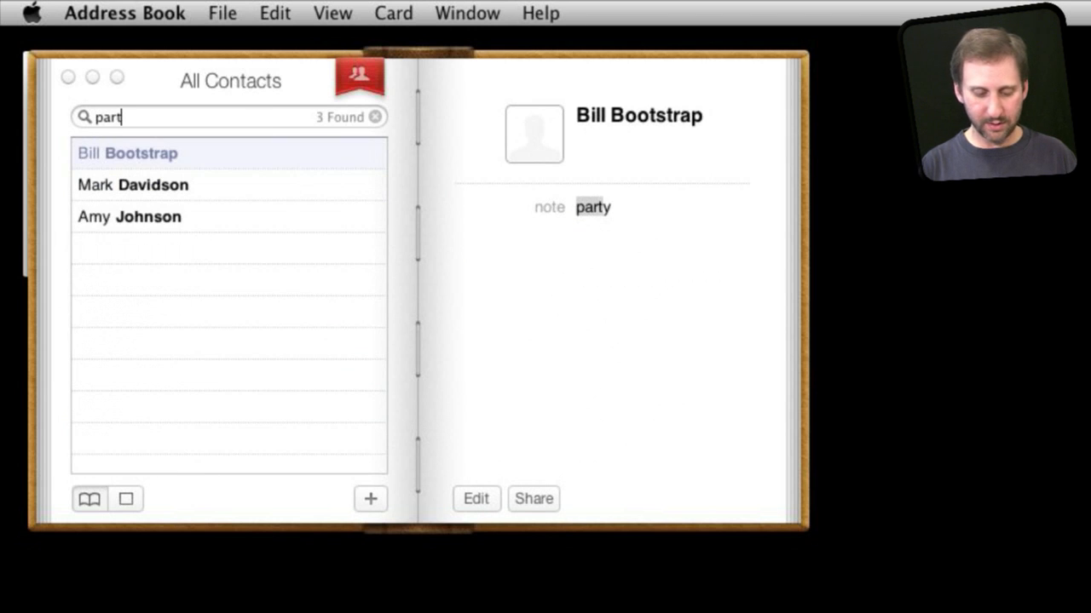